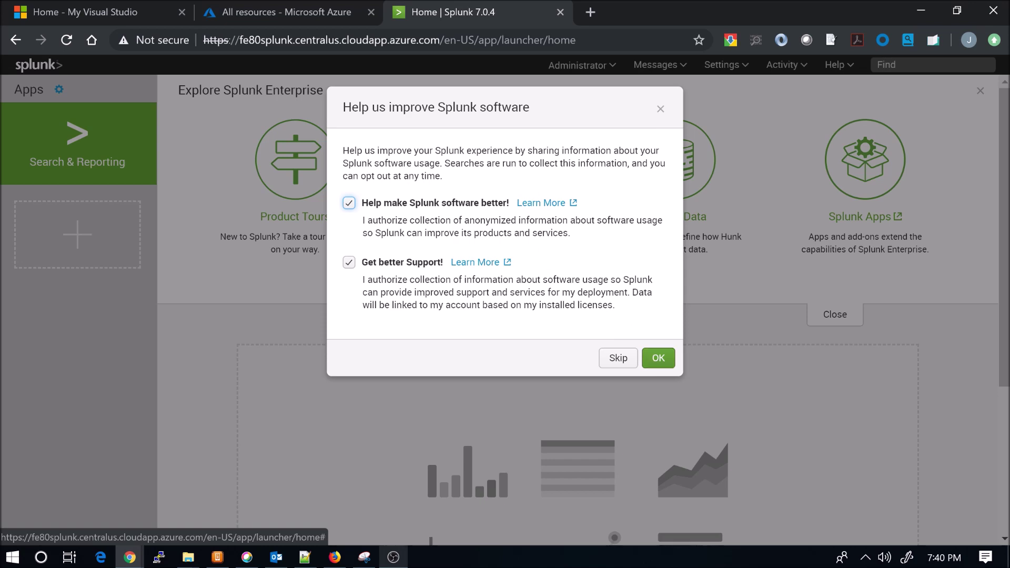
Accept and close the 'Help us improve Splunk software' usage-data prompt
click(652, 358)
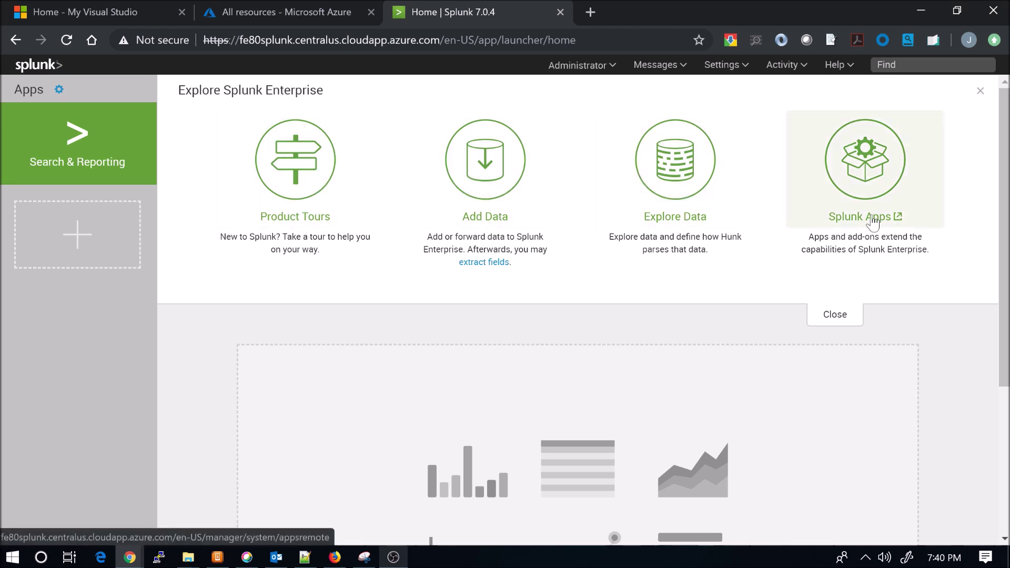
Search the Splunk app browser for apps matching 'cisco'
click(884, 198)
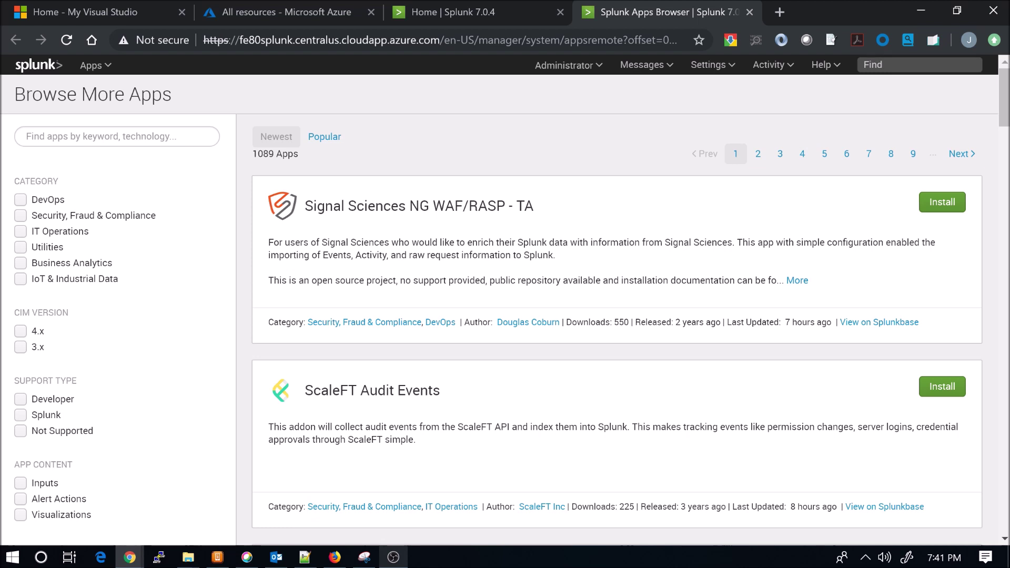
click(105, 136)
text(cisco)
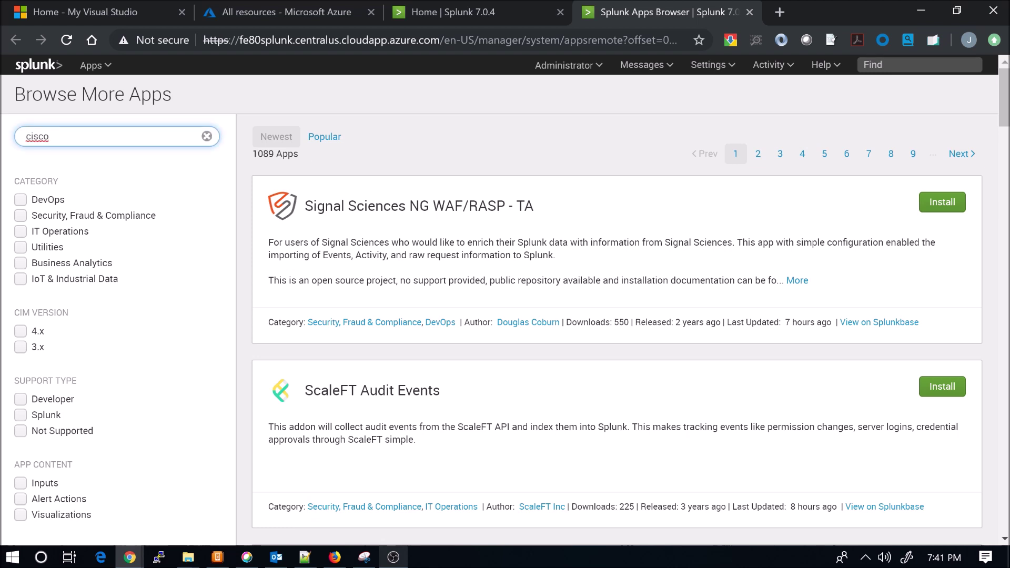
key(Return)
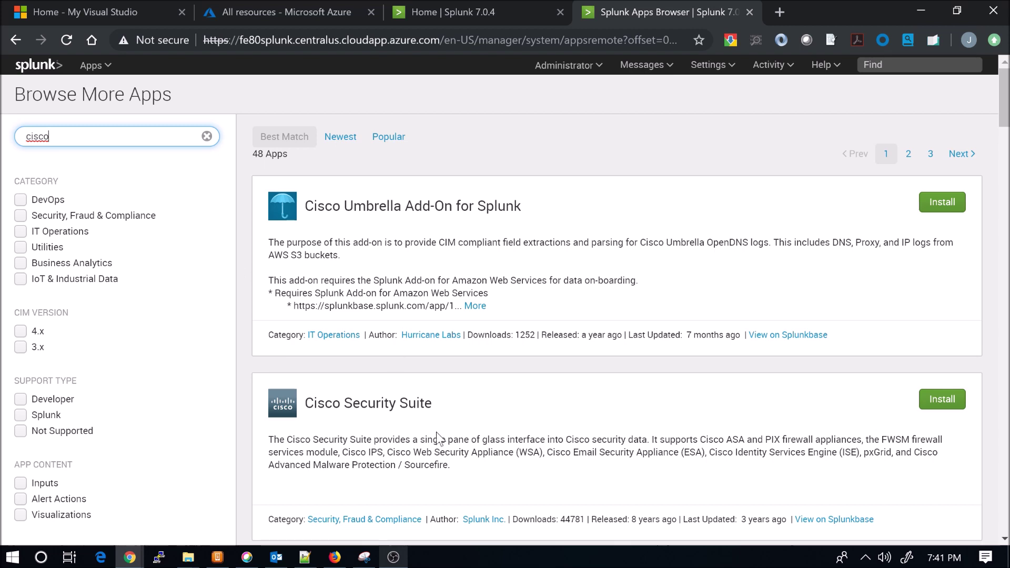
Scroll through the 48 Cisco results, then narrow the search with 'endpoint amp'
scroll(436, 436, down, 5)
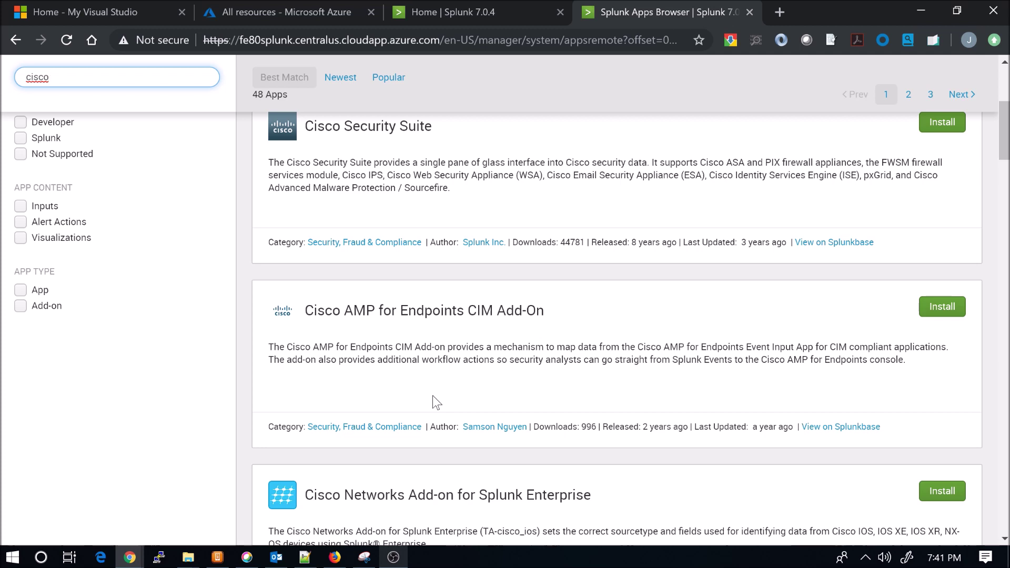
scroll(432, 396, down, 7)
scroll(433, 397, down, 7)
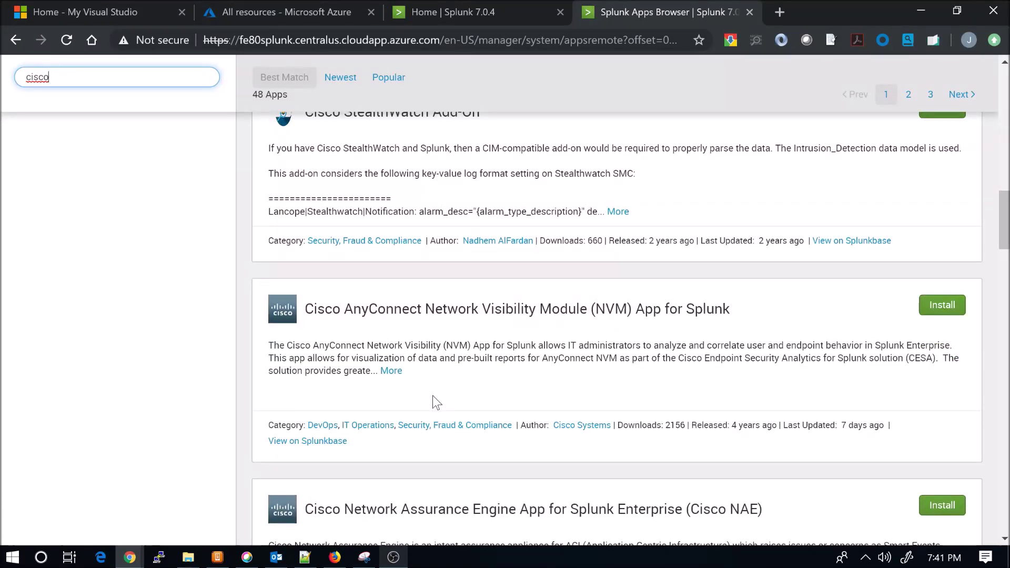
scroll(433, 396, down, 5)
scroll(432, 402, down, 4)
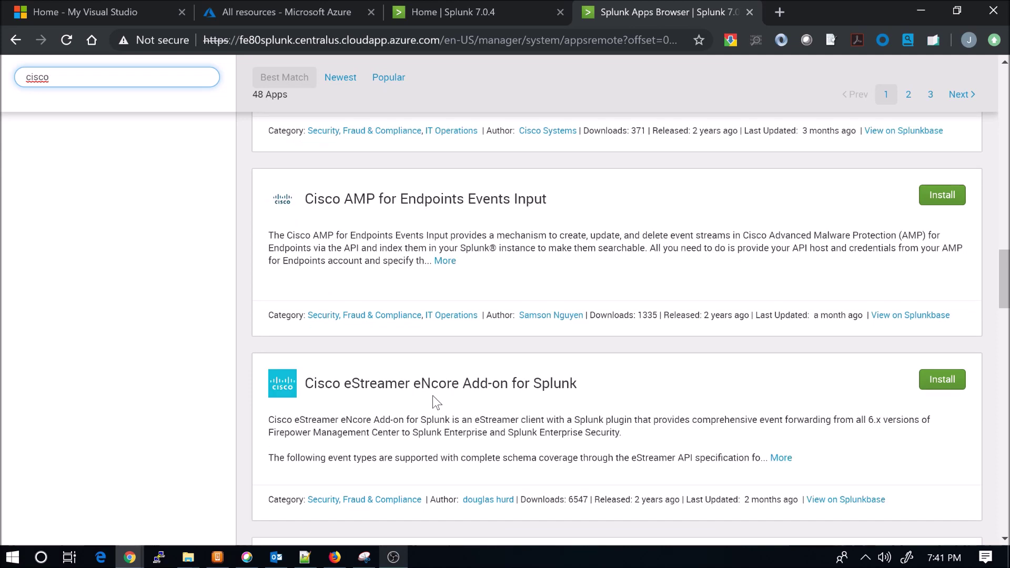
scroll(433, 396, down, 1)
scroll(432, 395, down, 5)
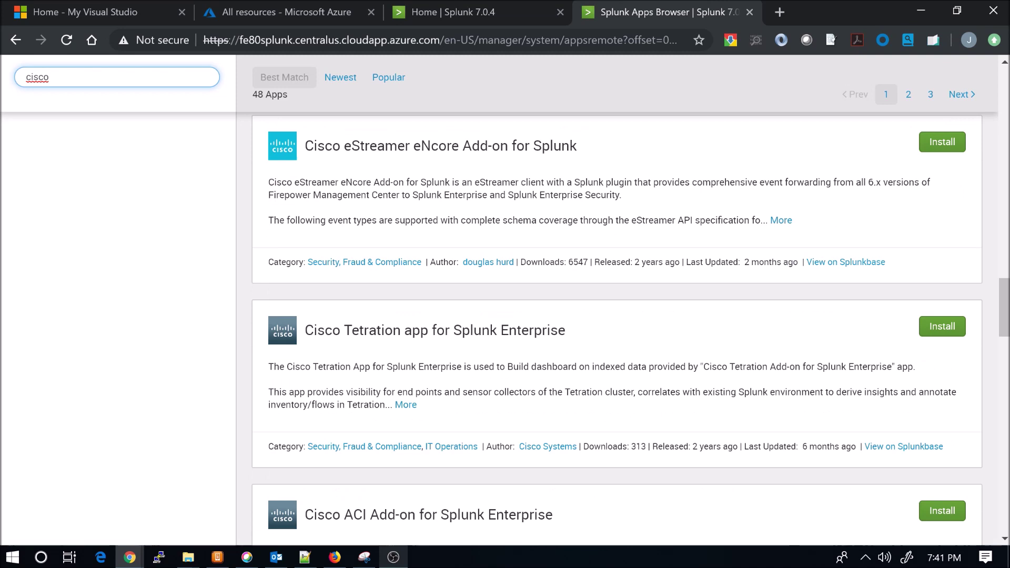
scroll(433, 403, down, 12)
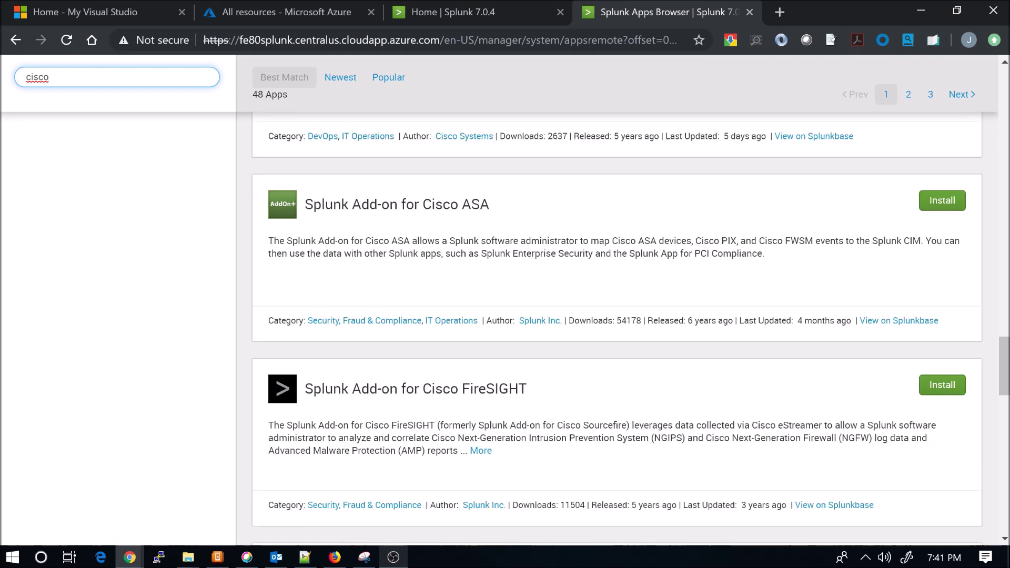
scroll(432, 402, down, 3)
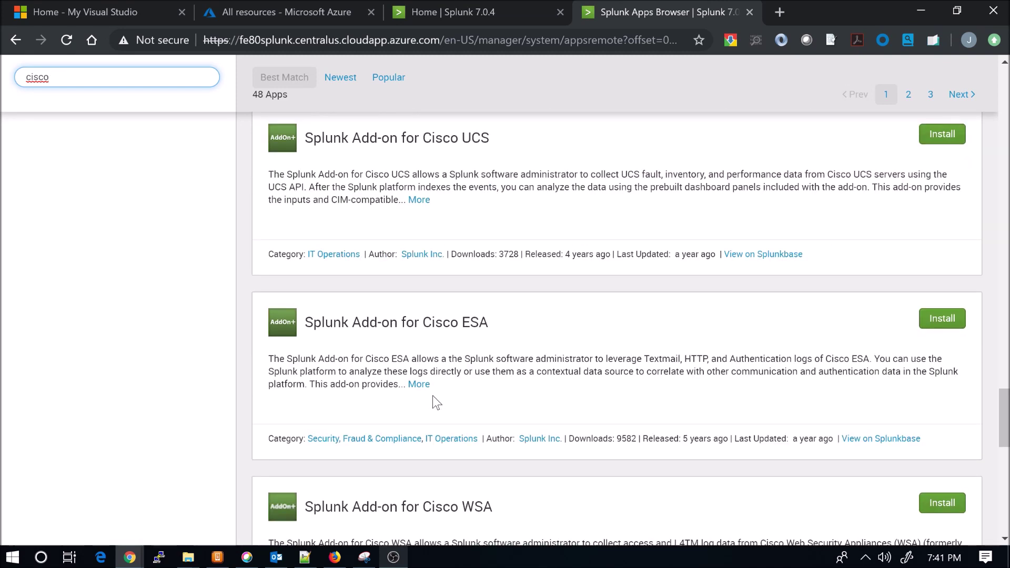
scroll(432, 403, down, 2)
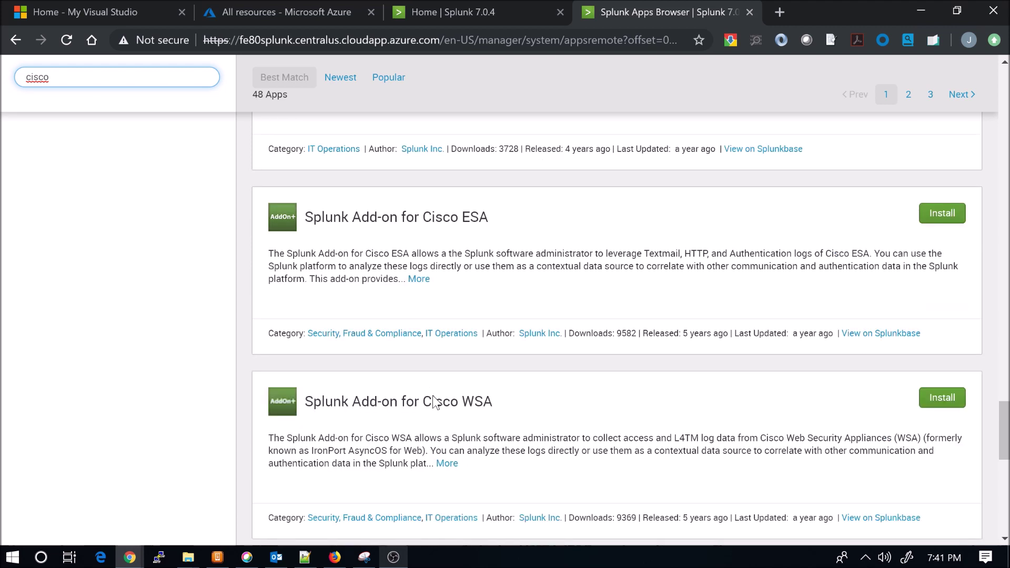
scroll(433, 402, down, 5)
scroll(432, 402, up, 7)
scroll(434, 402, up, 16)
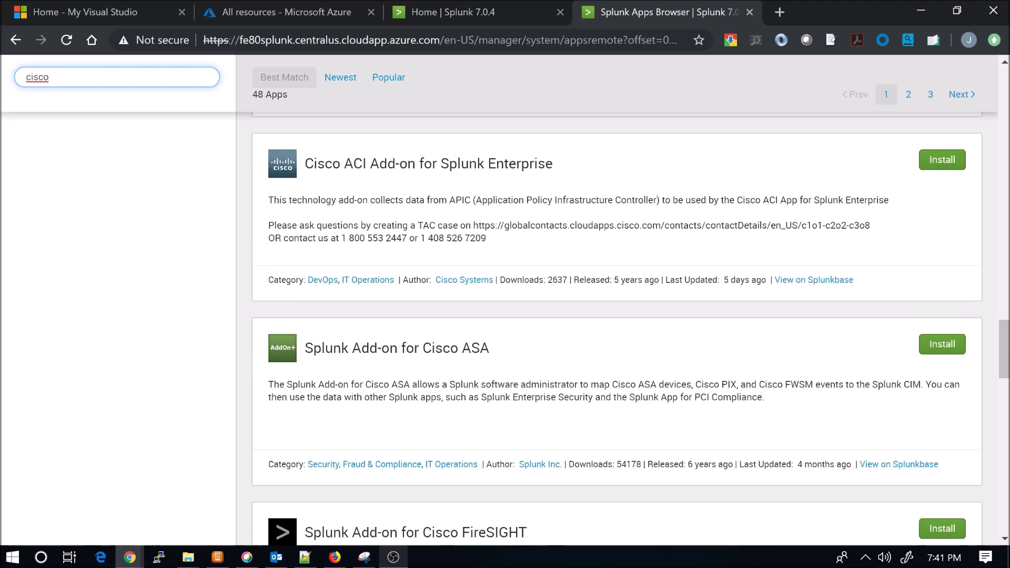
scroll(427, 394, up, 20)
scroll(427, 393, up, 2)
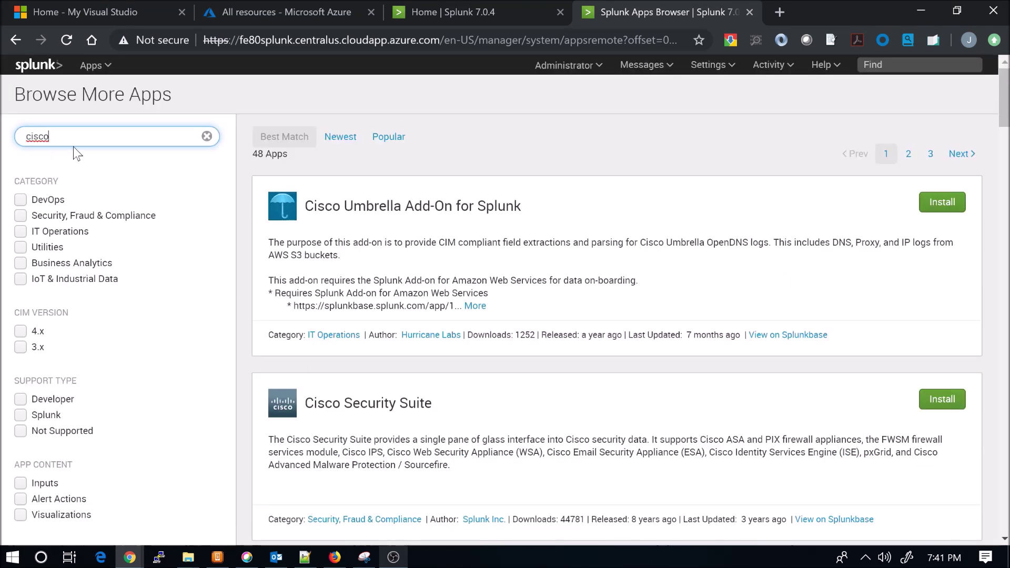
text(endpoint amp)
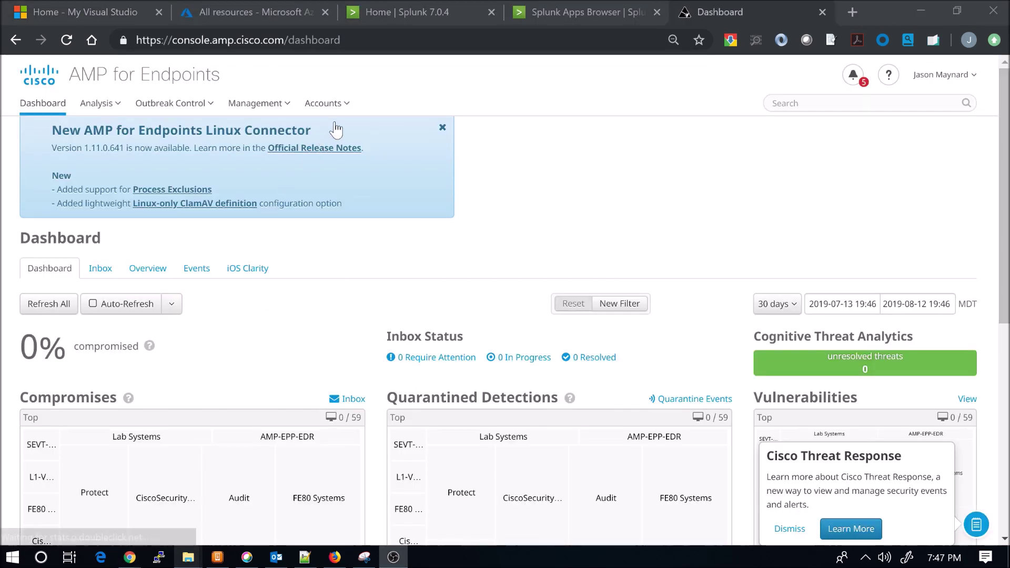
Create a Read & Write API credential named 'Splunk' under Accounts > API Credentials
click(335, 105)
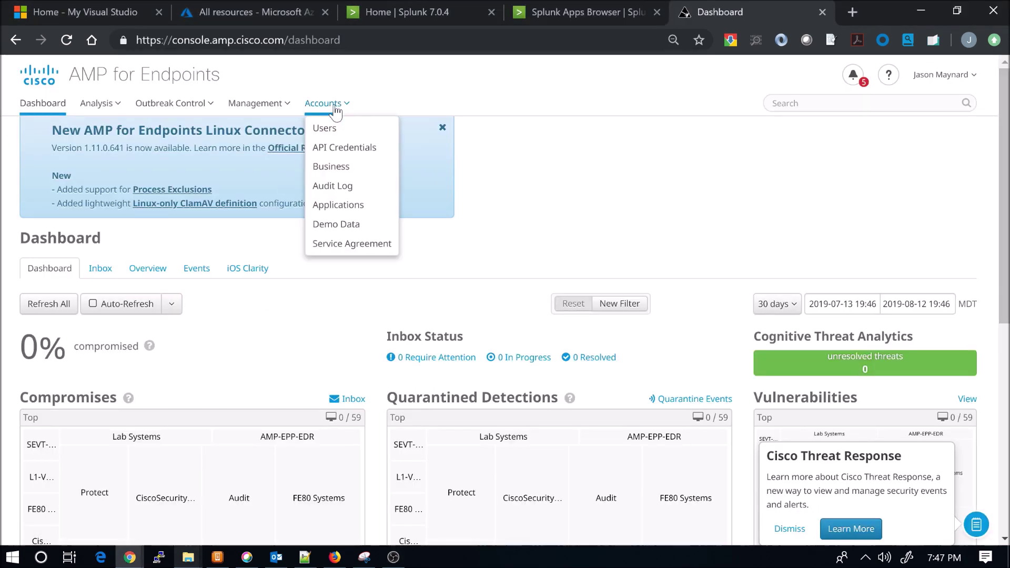
click(344, 147)
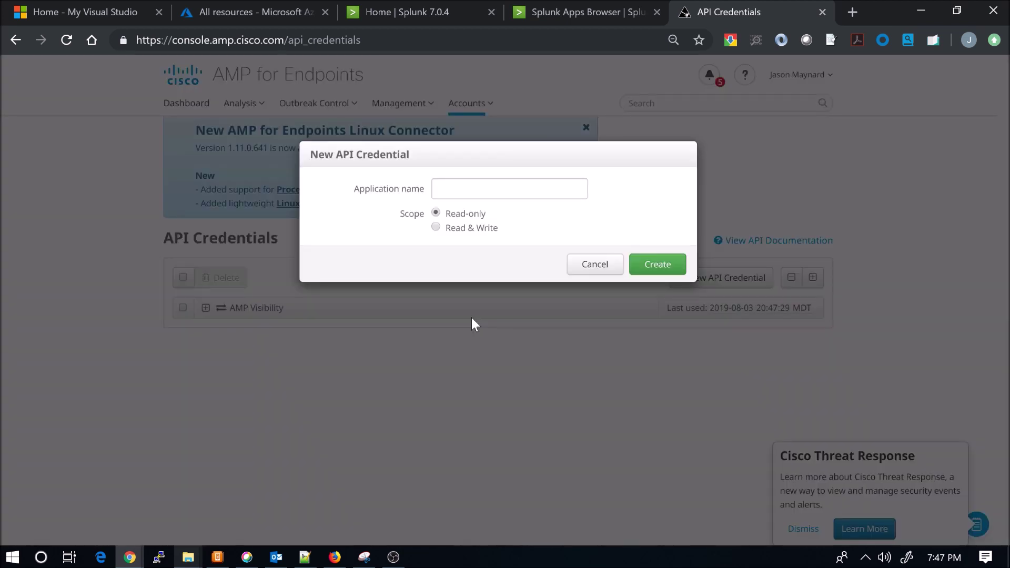
text(Splunk)
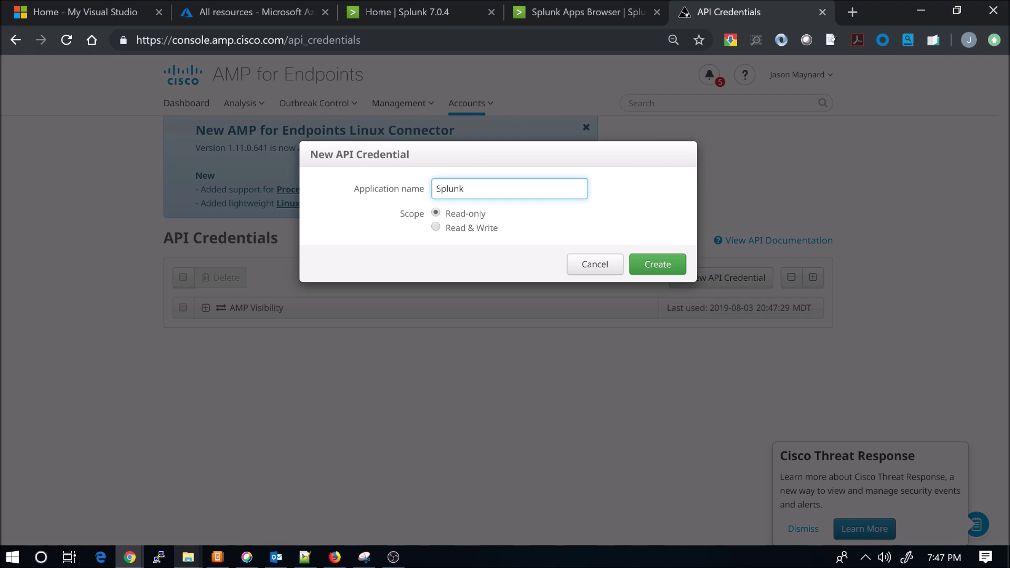
click(458, 230)
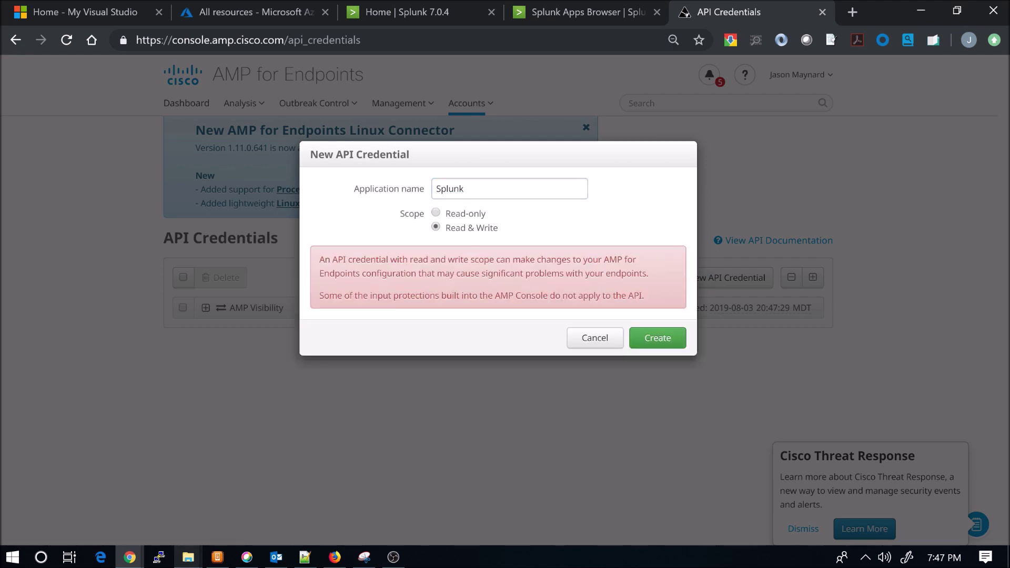
click(660, 340)
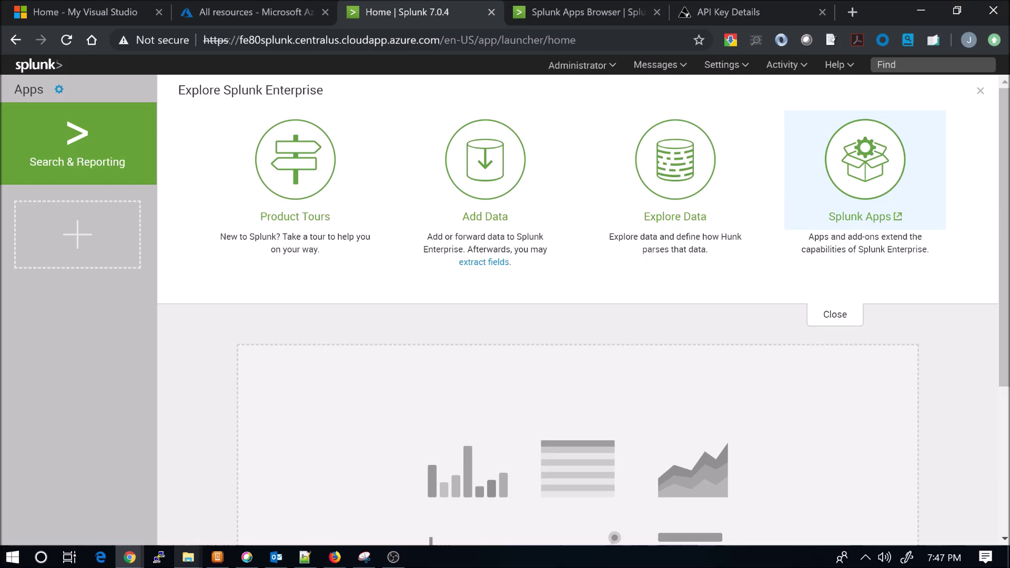
Reopen the app browser and search 'cisco endpoint' to list the 7 matching apps
click(854, 192)
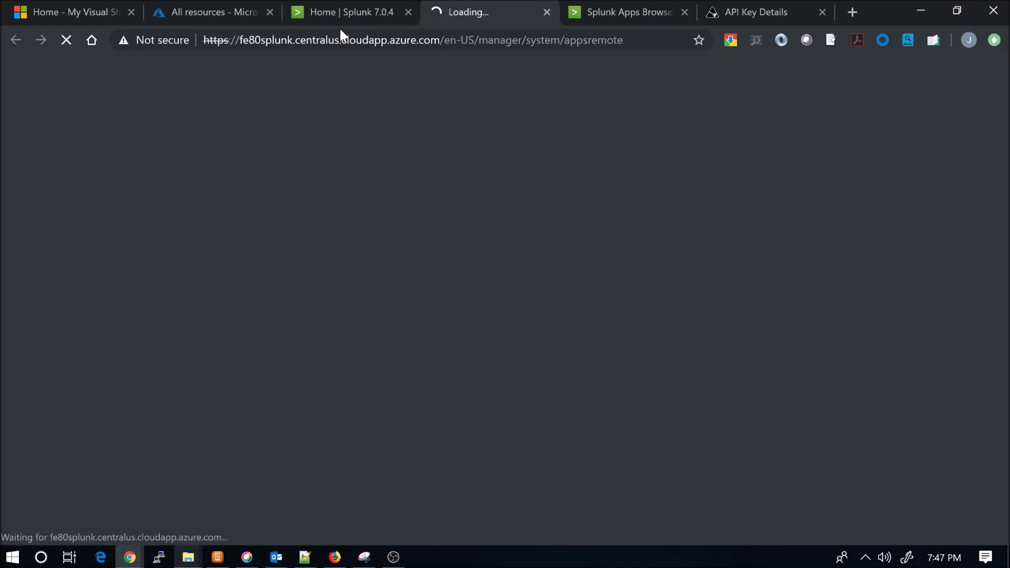
text(cisco eb)
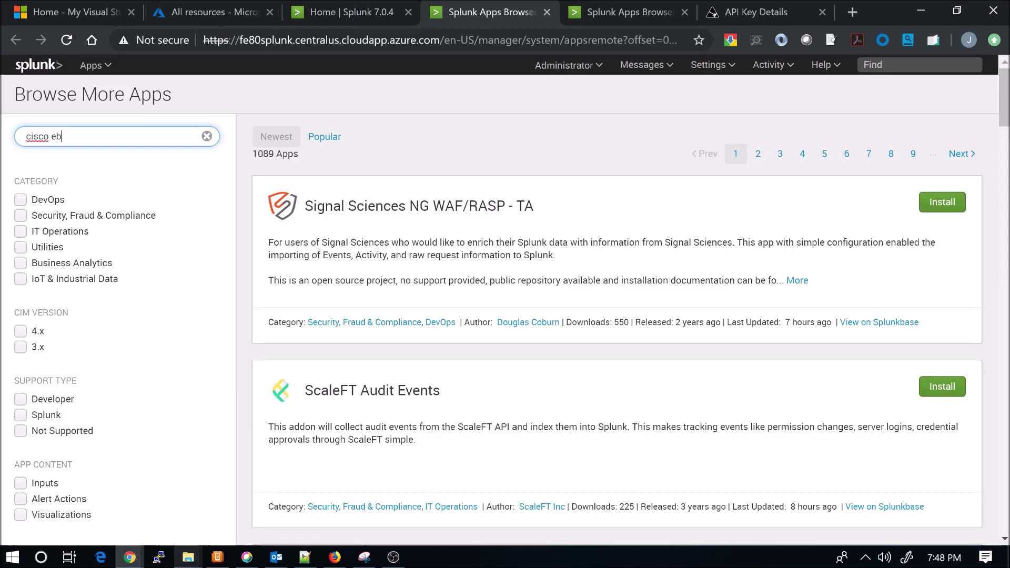
key(BackSpace)
text(ndpoint)
key(BackSpace)
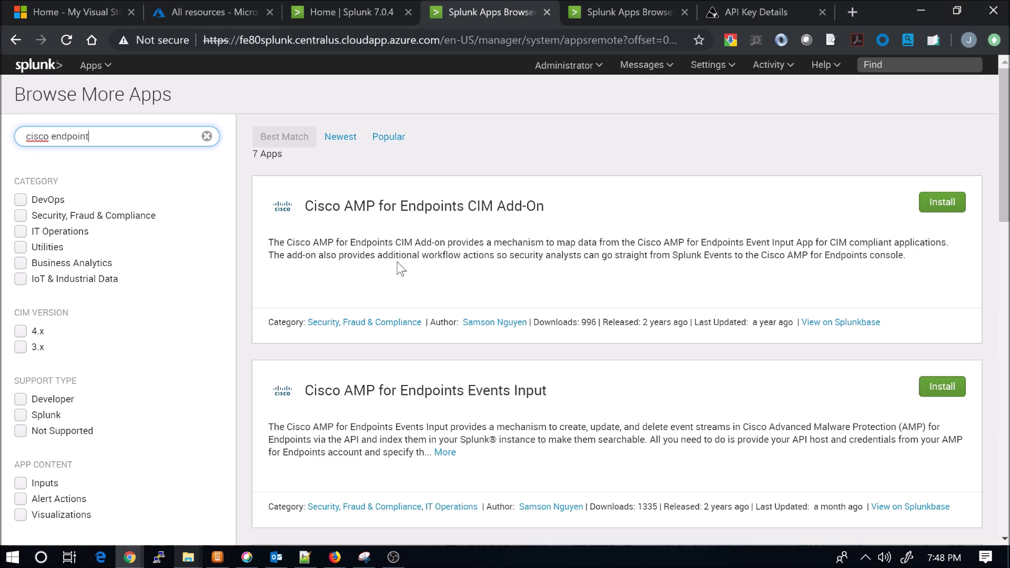
Install the Cisco AMP for Endpoints Events Input app and restart Splunk
click(444, 451)
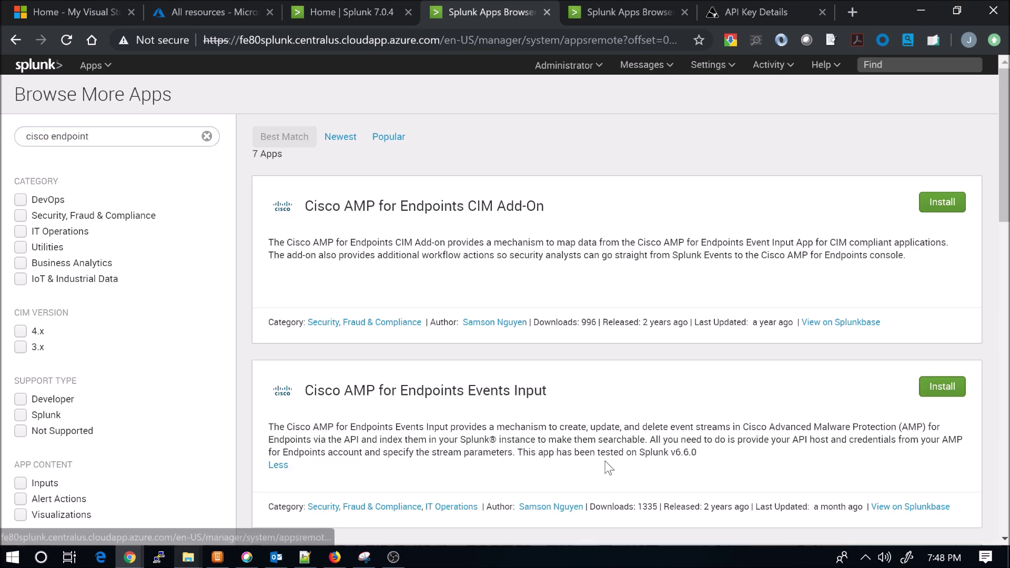
click(934, 384)
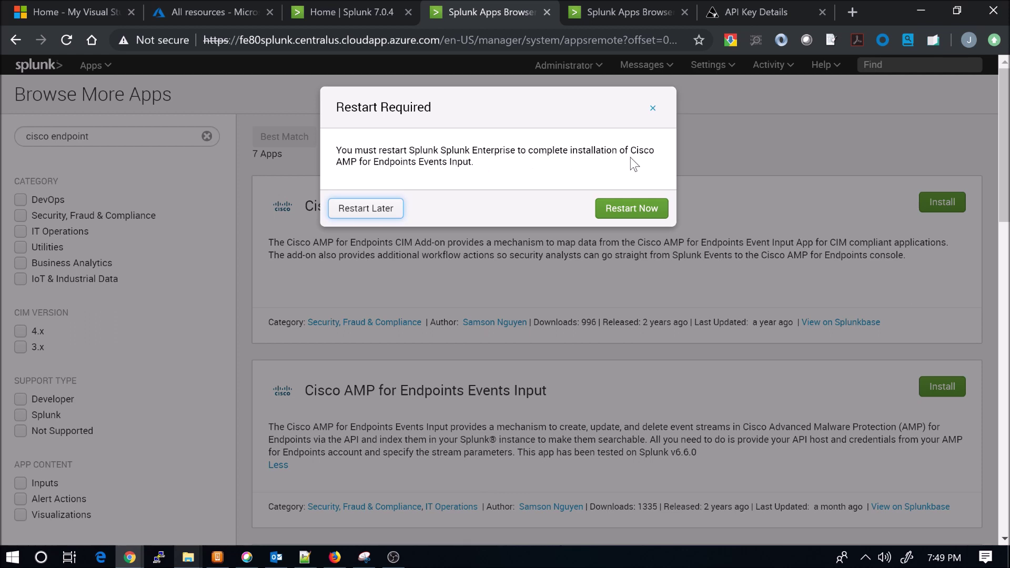
click(631, 210)
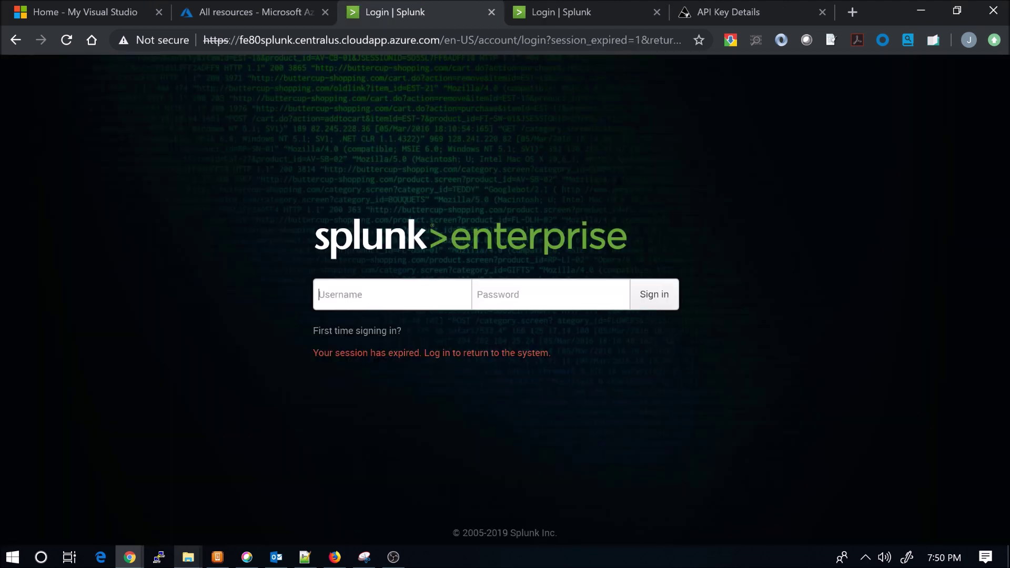
Sign back in to Splunk with the admin username and account password
text(admin)
key(Tab)
text(************)
click(657, 301)
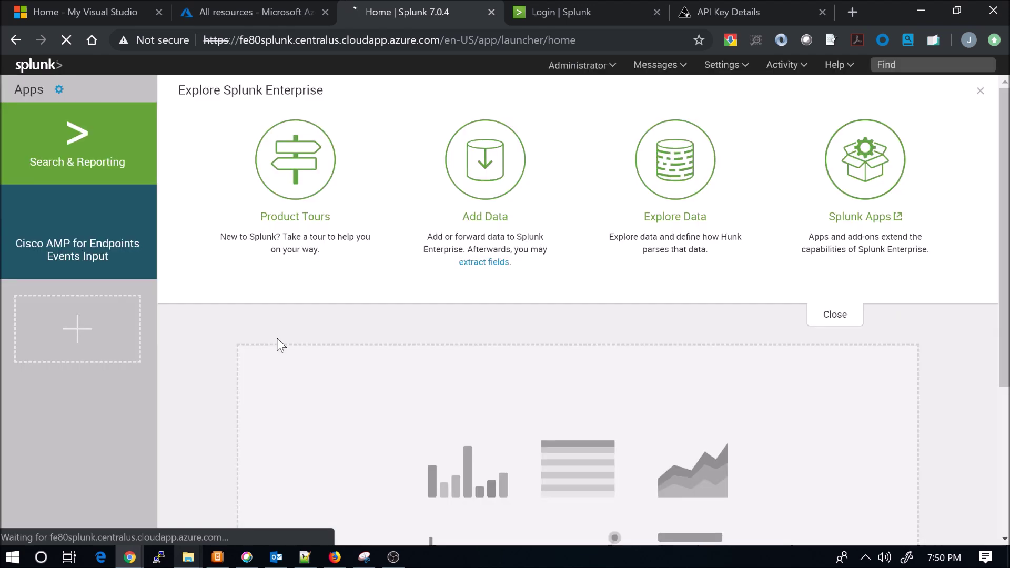
Open the Cisco AMP for Endpoints Events Input app from the Apps sidebar
click(78, 224)
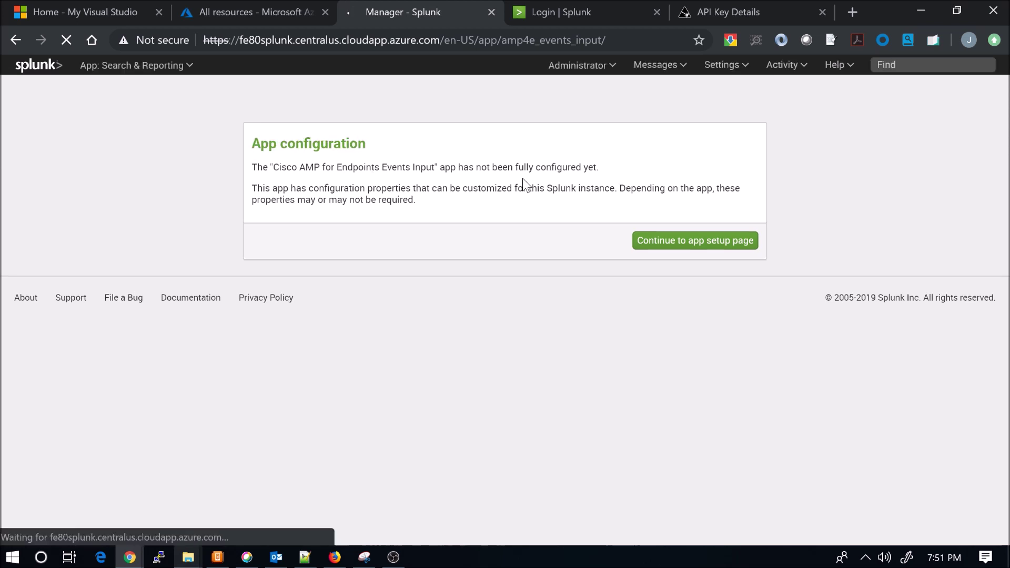
Continue from the not-configured notice to the app's setup page
click(699, 242)
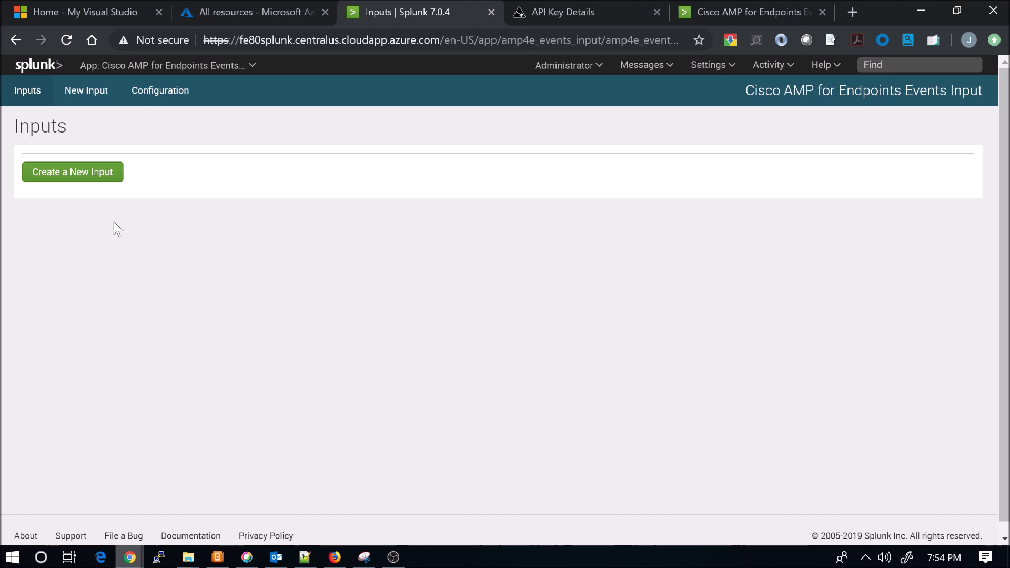
Switch to the Splunkbase app page and scroll to the 'Creating an input' guidance
click(768, 14)
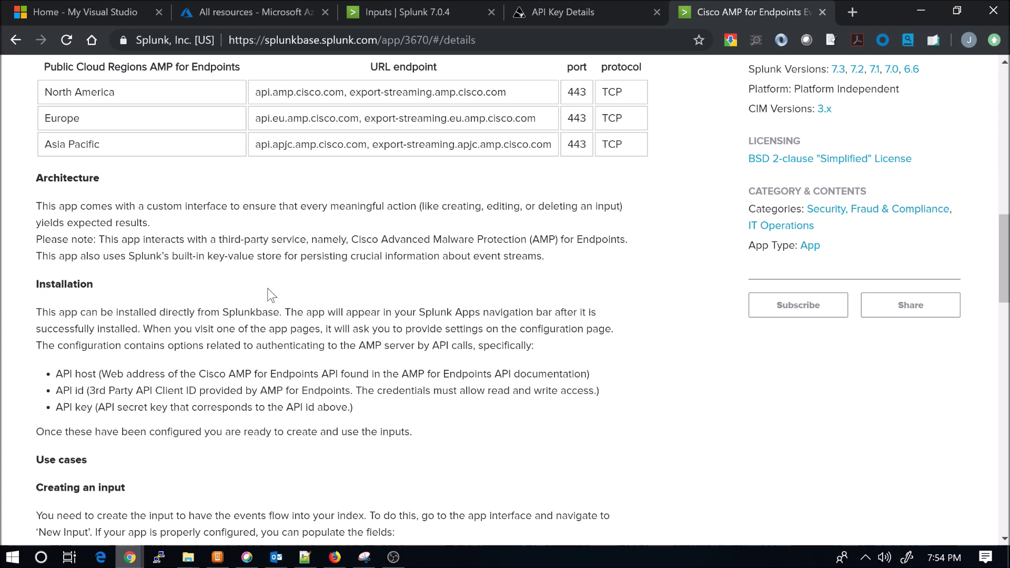
scroll(64, 311, down, 5)
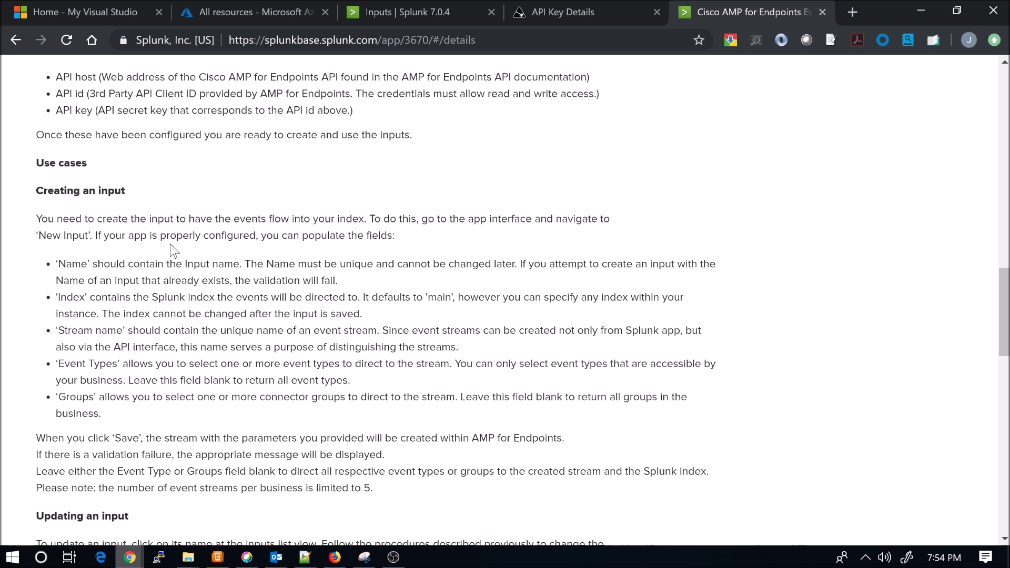
scroll(170, 244, down, 2)
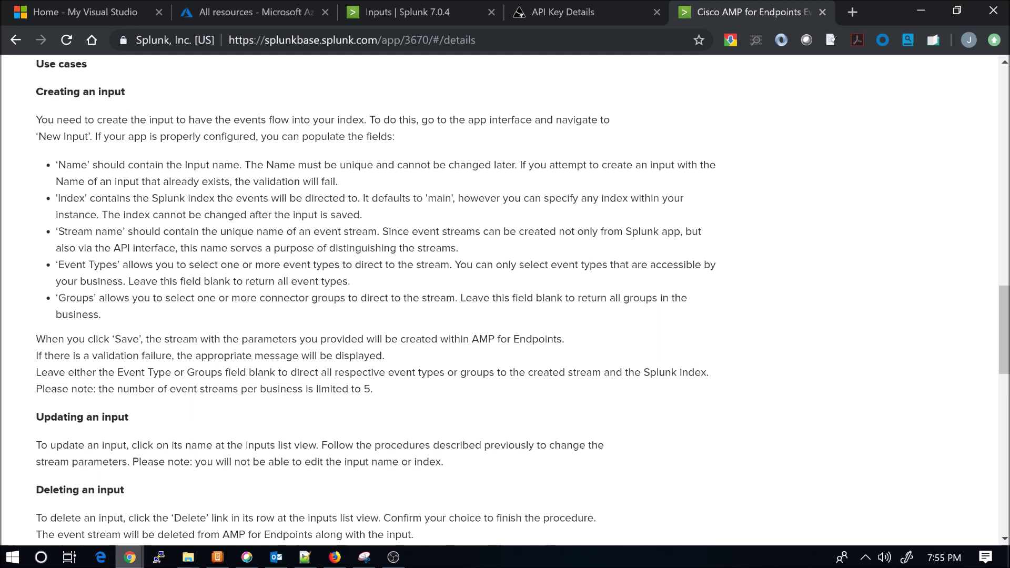
Save a new input 'Cisco Endpoint AMP', index main, stream 'Cisco Endpoint Amp Stream'
key(ctrl+3)
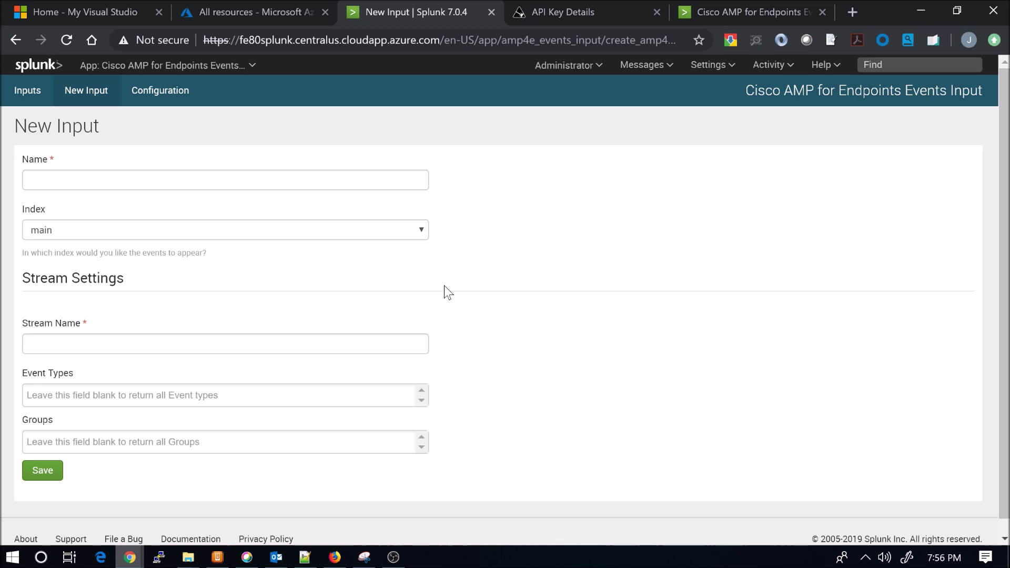
text(En)
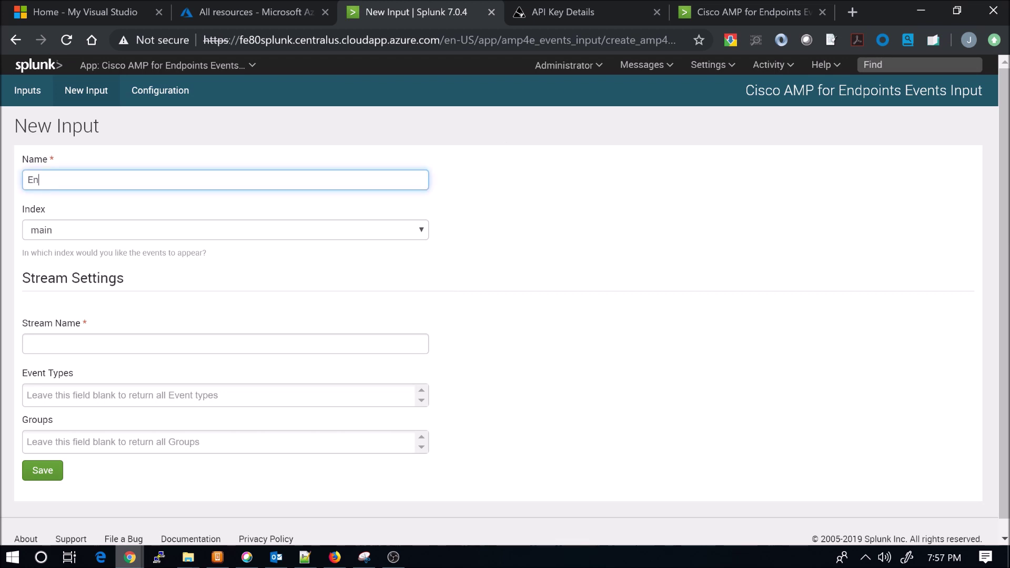
text(dpoint AMP)
key(Home)
text(Cisco)
click(27, 344)
text(Cisco)
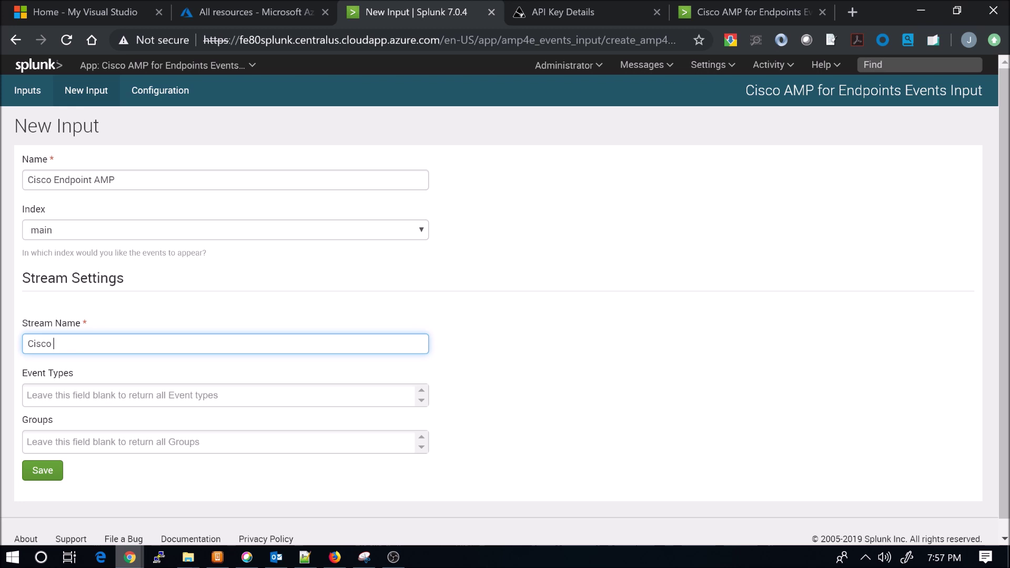
text( Endpoin)
text(t Amp Stream)
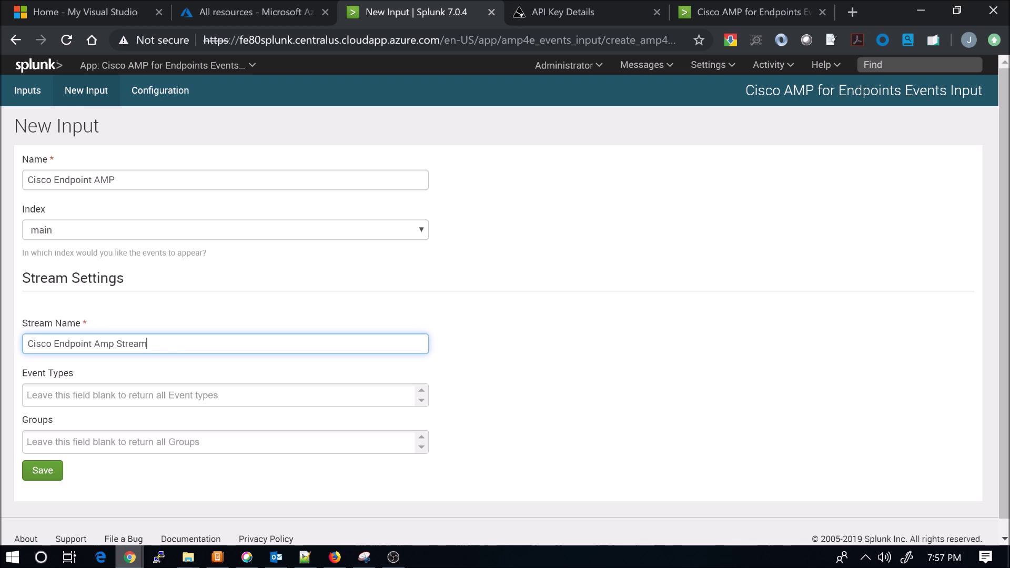
key(Return)
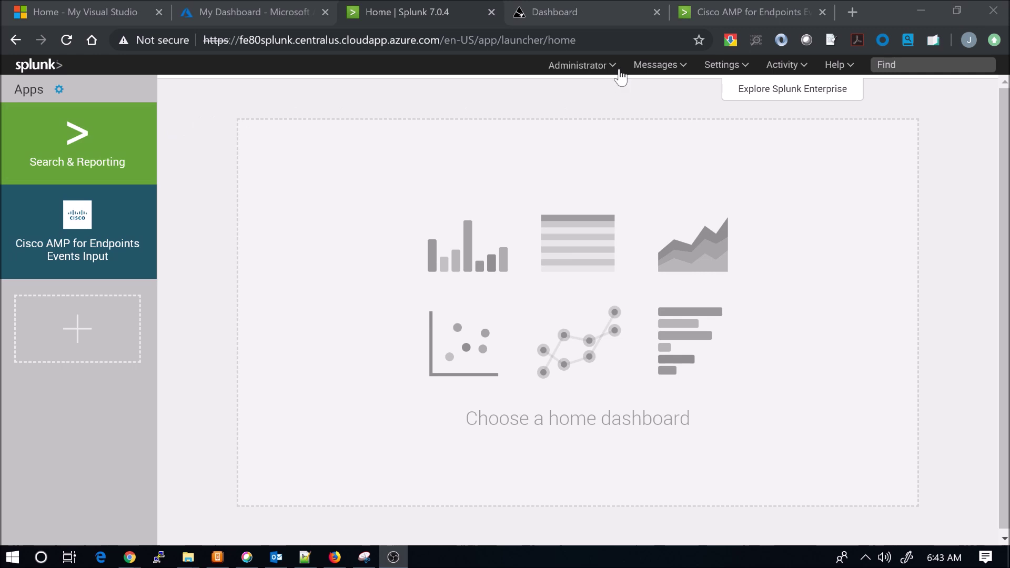
In the Monitoring Console, search for events from host="api.amp.cisco.com"
click(724, 64)
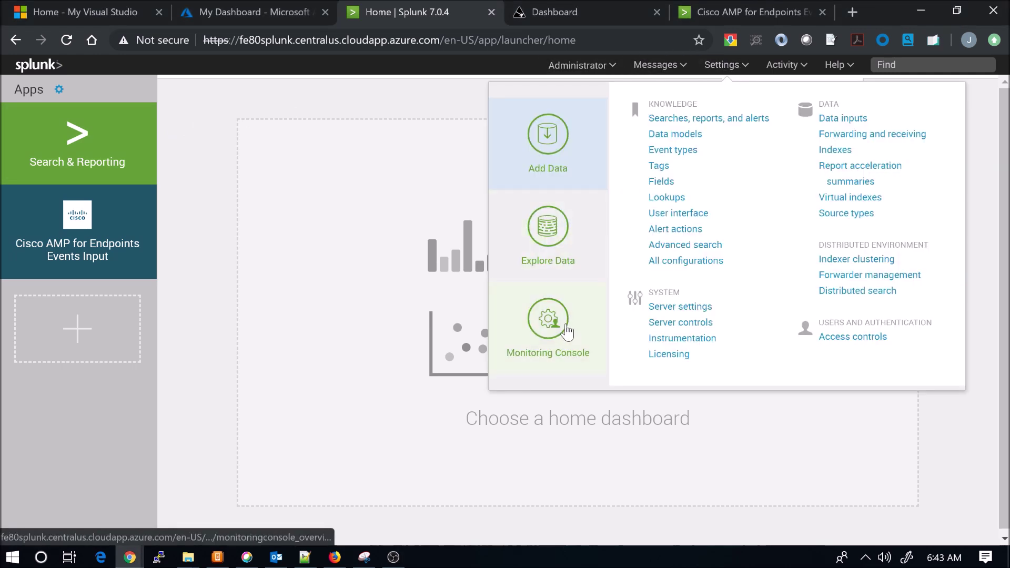
click(565, 330)
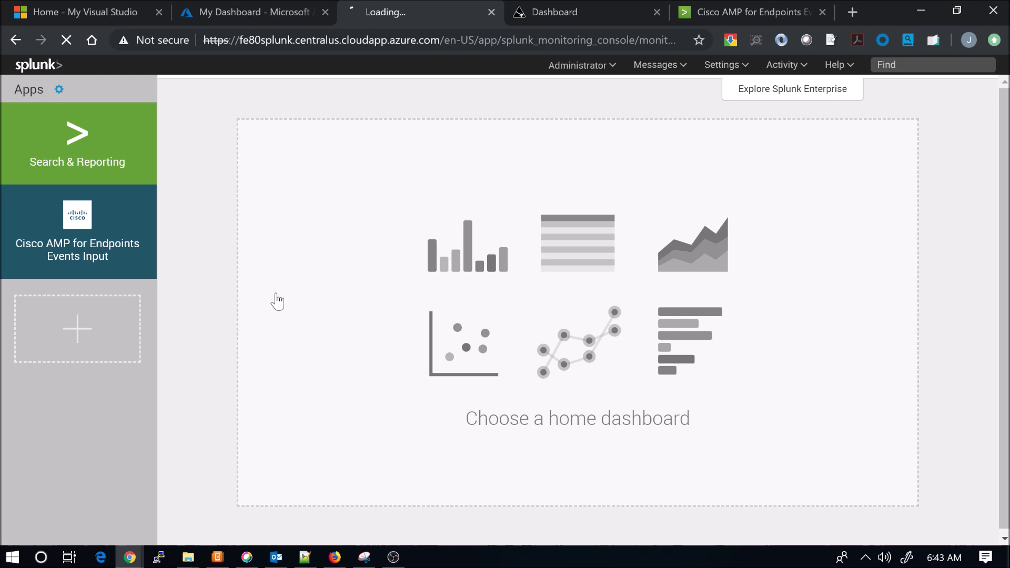
text(host)
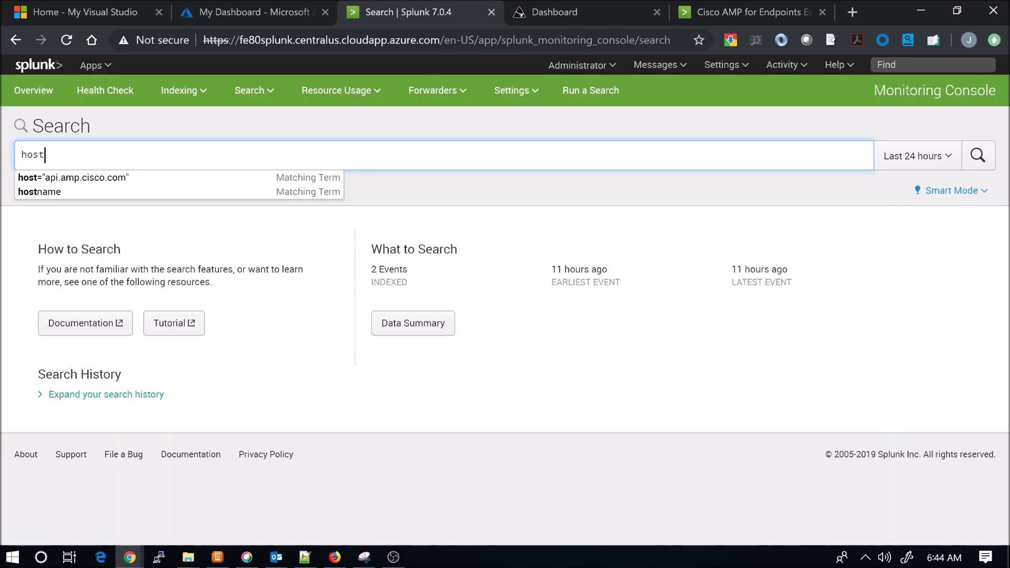
click(117, 178)
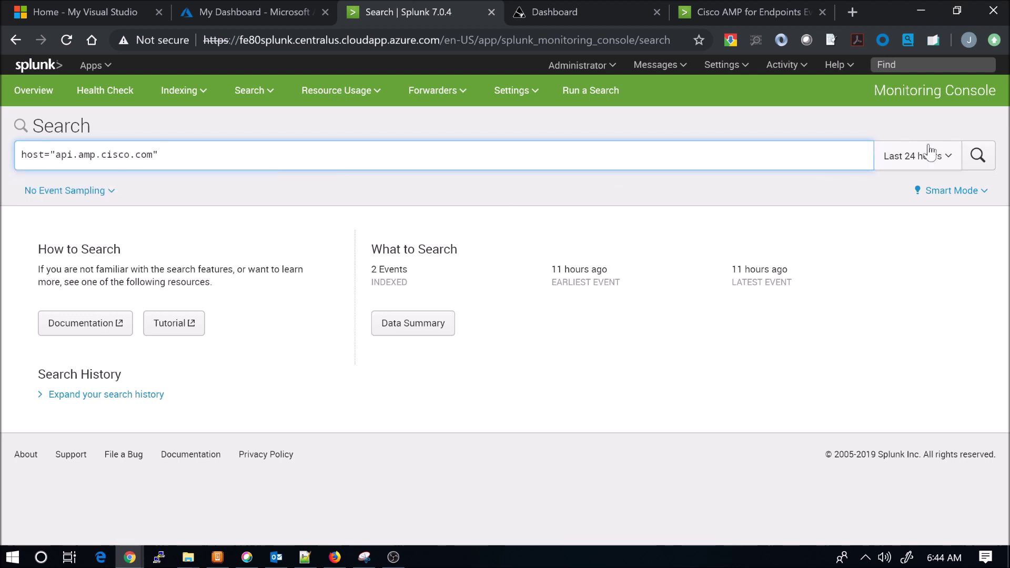
click(978, 155)
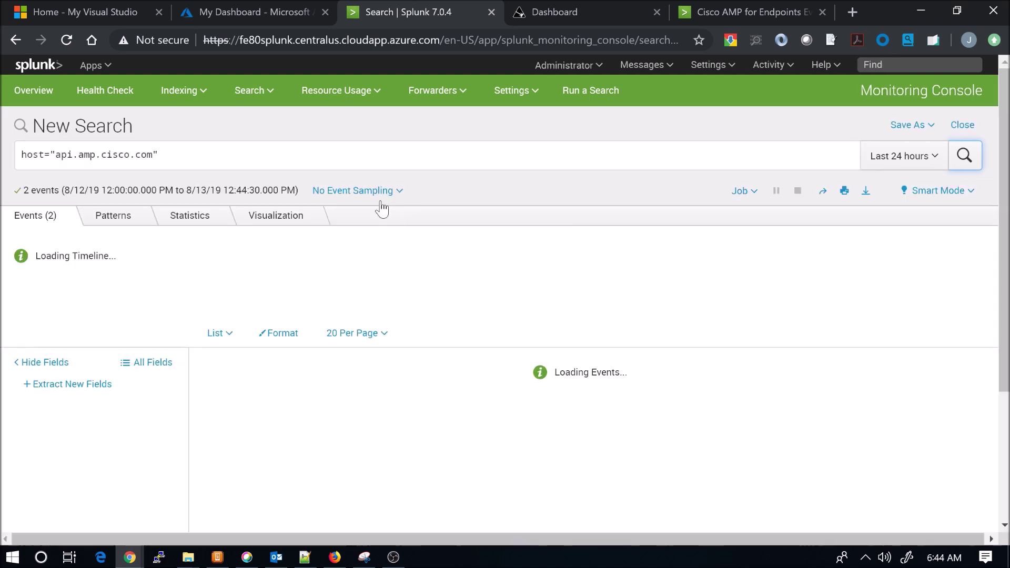
Expand the first AMP event in the search results to show its field details
scroll(388, 293, down, 5)
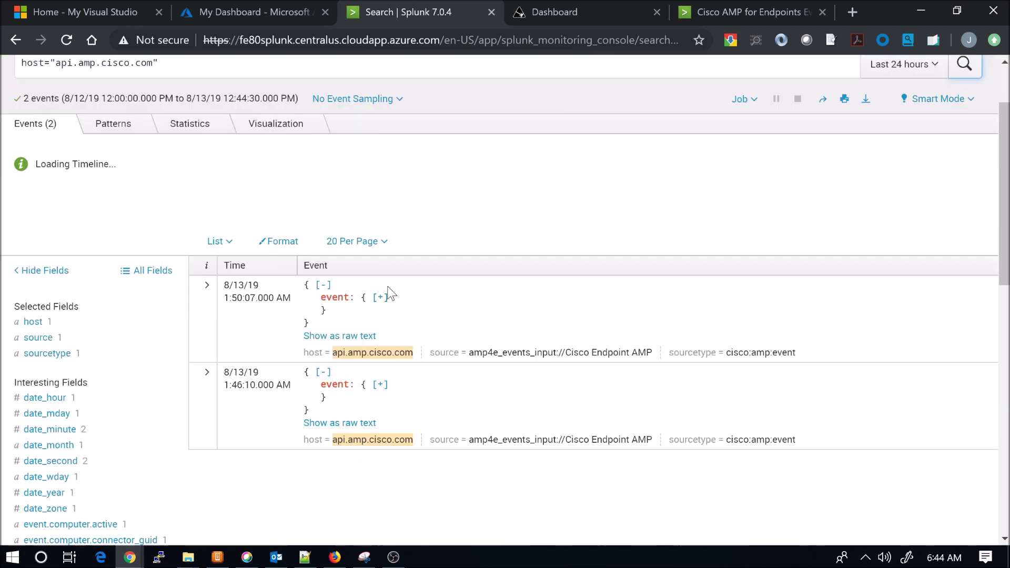
scroll(388, 293, up, 1)
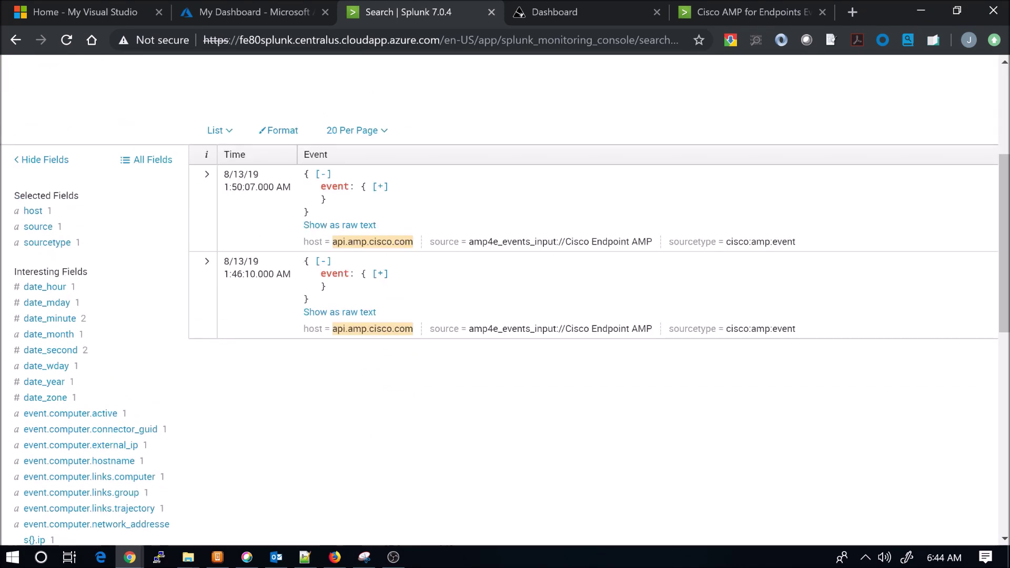
scroll(388, 293, down, 1)
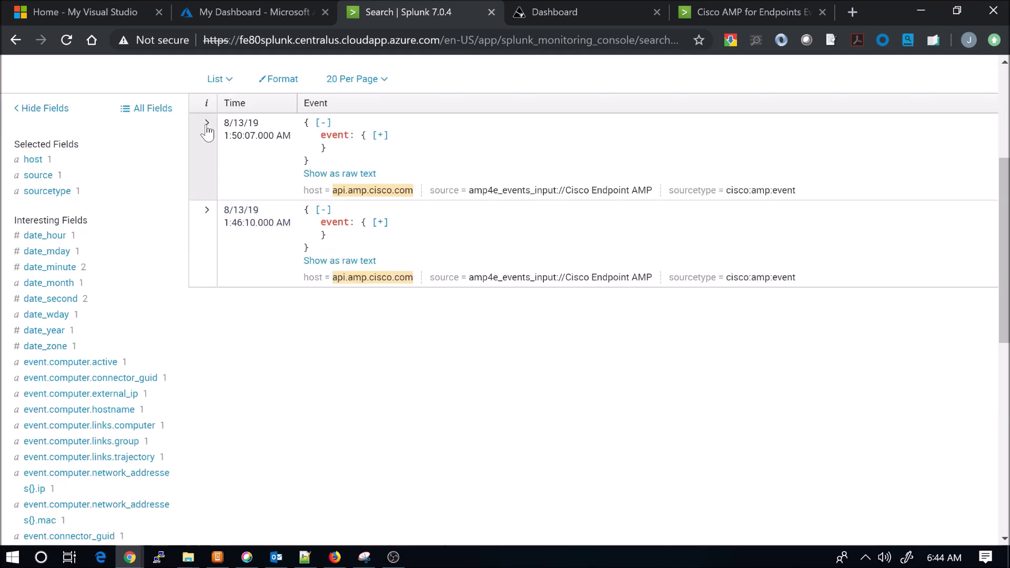
click(206, 124)
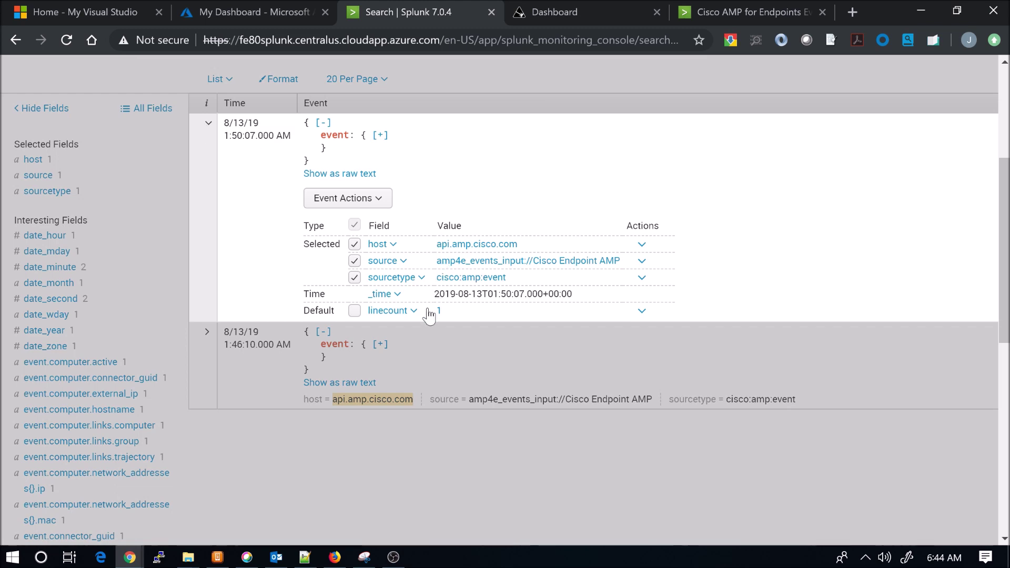
Read through the first event's fields, collapse it, then go to the AMP for Endpoints dashboard
scroll(429, 314, down, 2)
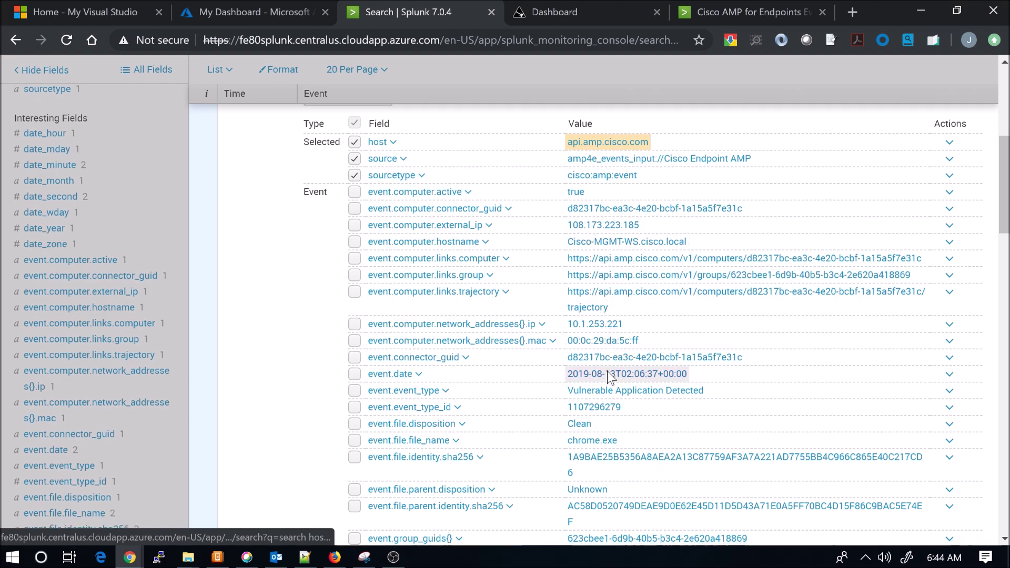
scroll(609, 372, down, 2)
scroll(609, 377, down, 6)
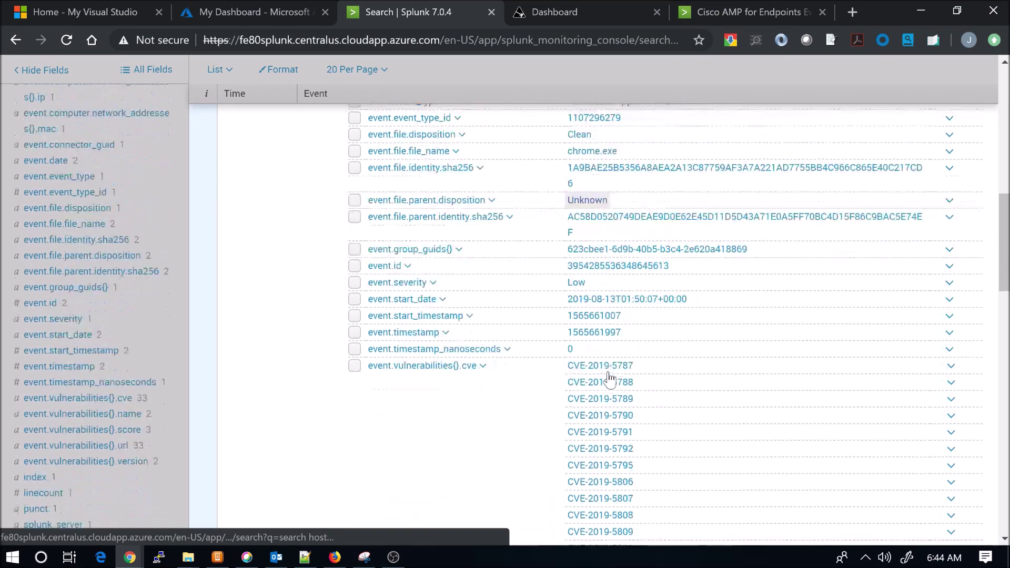
scroll(609, 378, down, 3)
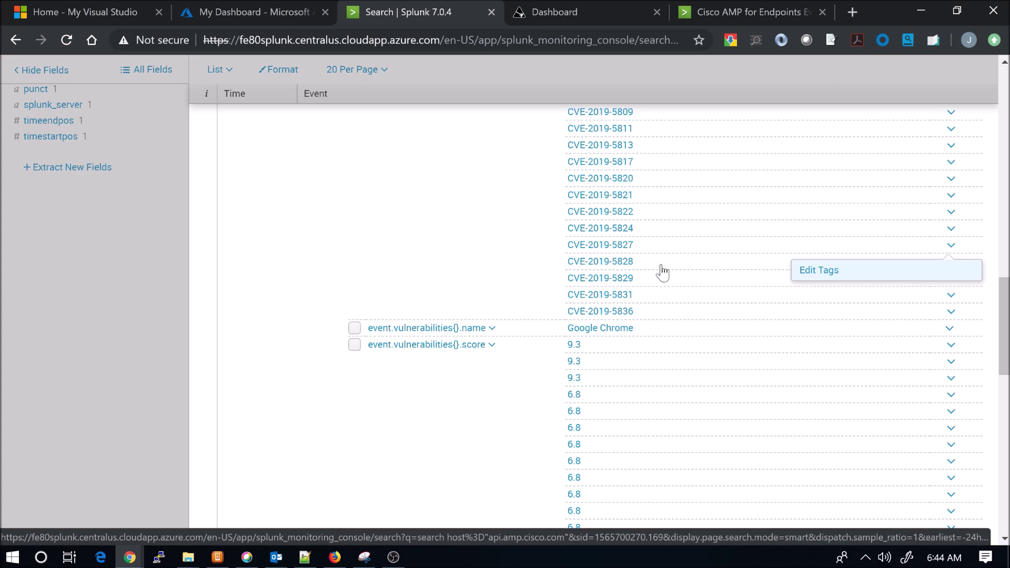
scroll(684, 271, down, 3)
scroll(684, 271, down, 15)
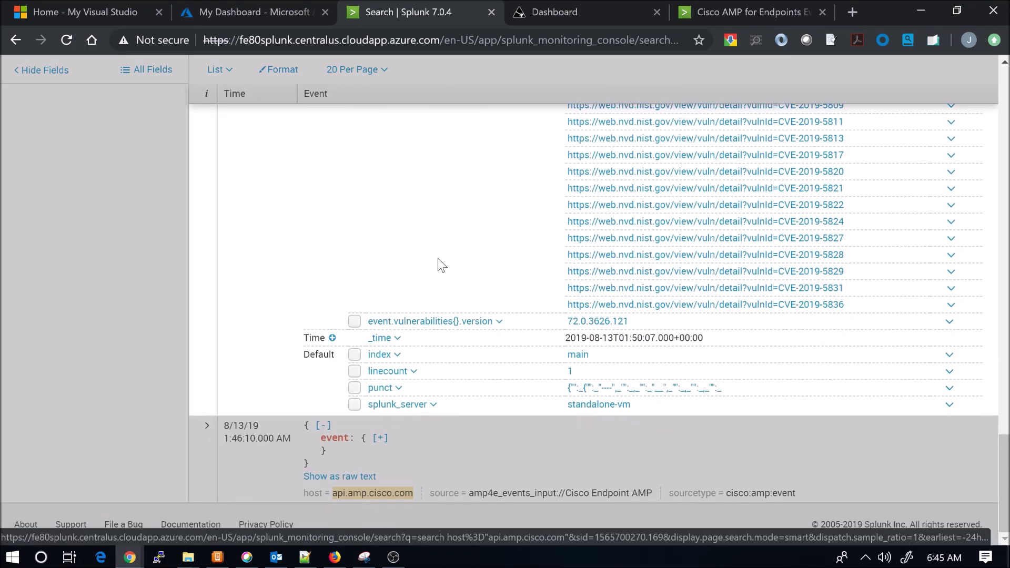
scroll(446, 260, up, 20)
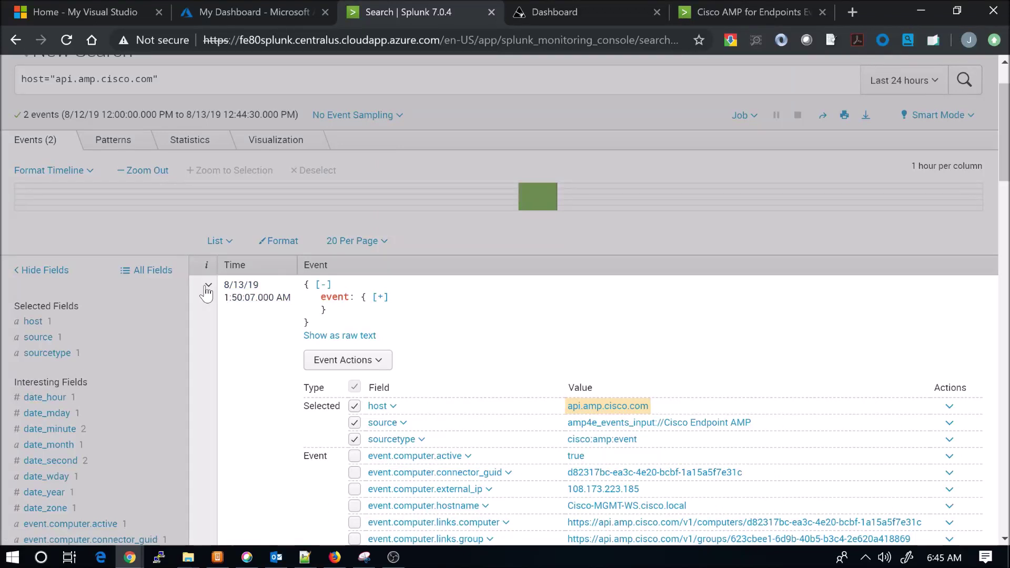
click(207, 286)
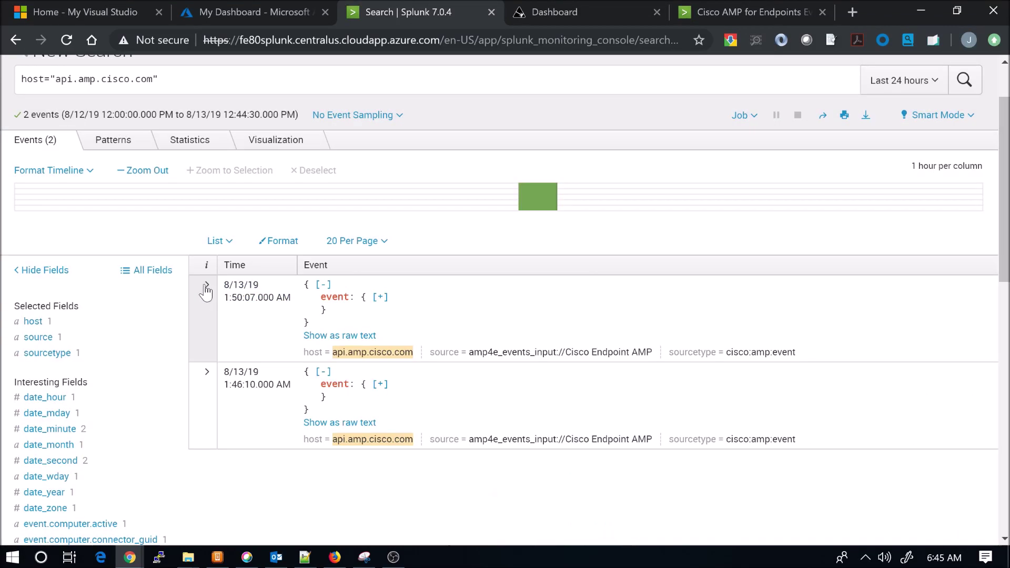
click(572, 27)
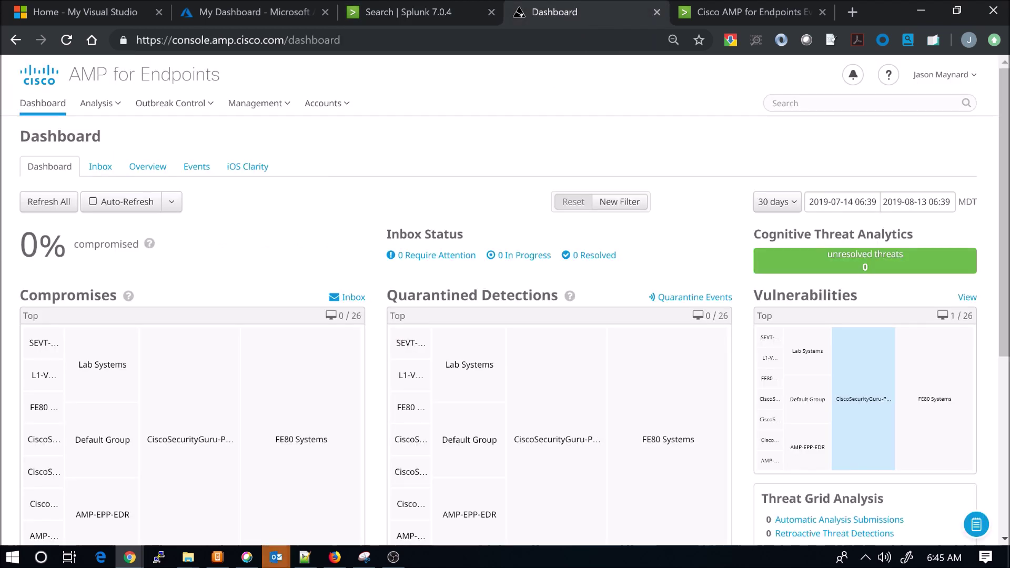